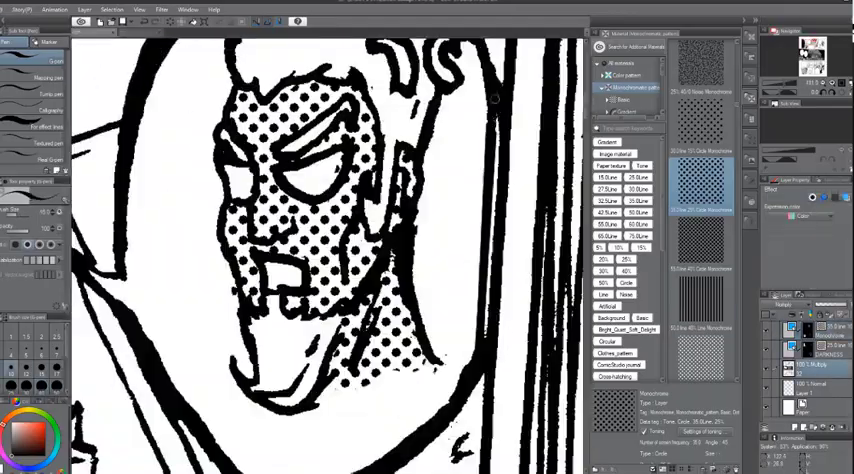
Switch to the eraser to clean up the dot tone on the face and stockings.
key("e")
scroll(480, 150, "up", 3)
scroll(475, 313, "down", 2)
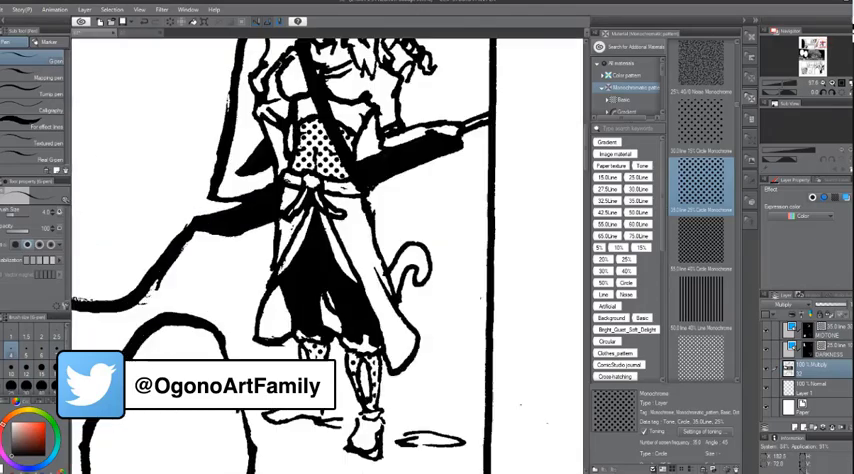
scroll(492, 214, "down", 5)
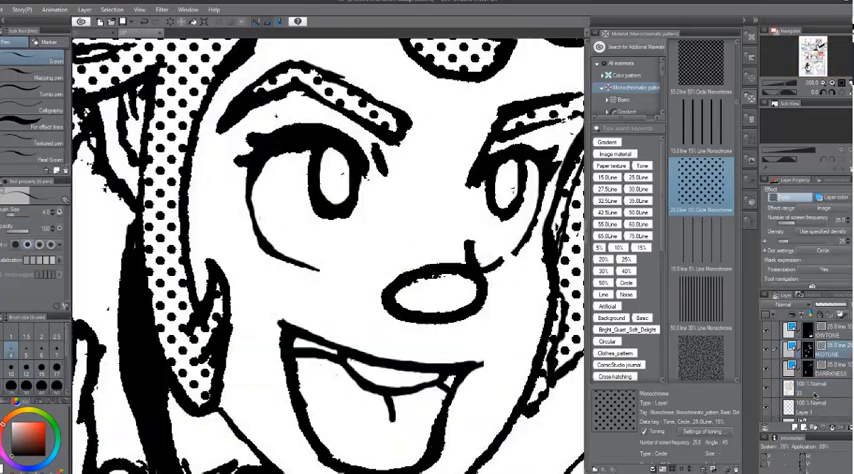
scroll(538, 185, "up", 2)
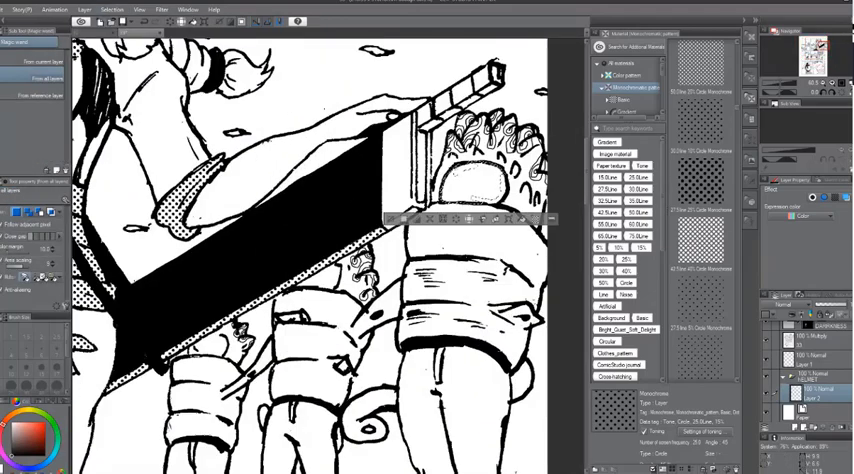
scroll(469, 175, "up", 3)
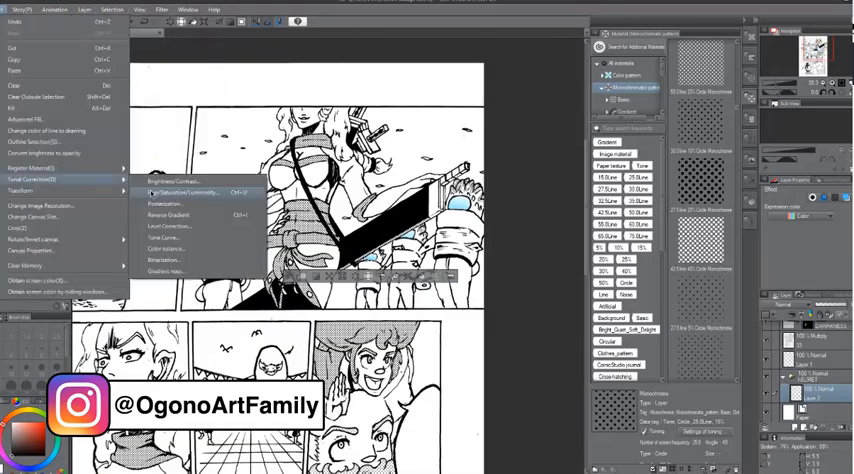
Cancel the hue and saturation Tonal Correction and return to the pen for inking.
left_click(152, 192)
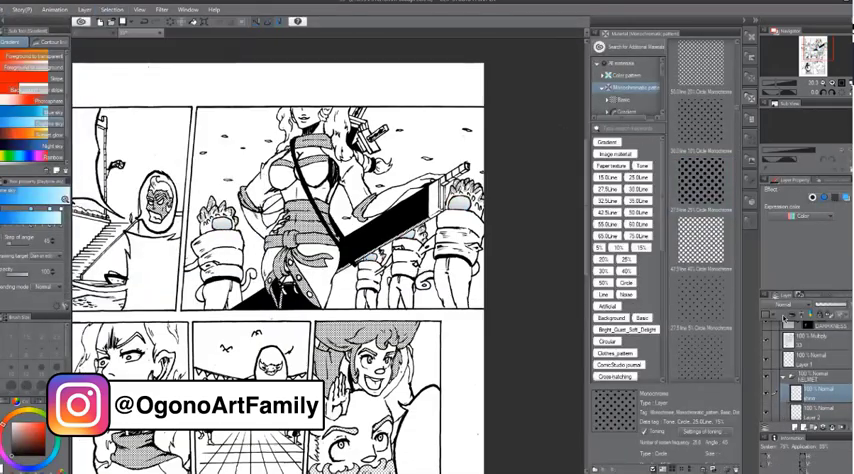
scroll(213, 215, "up", 5)
key("p")
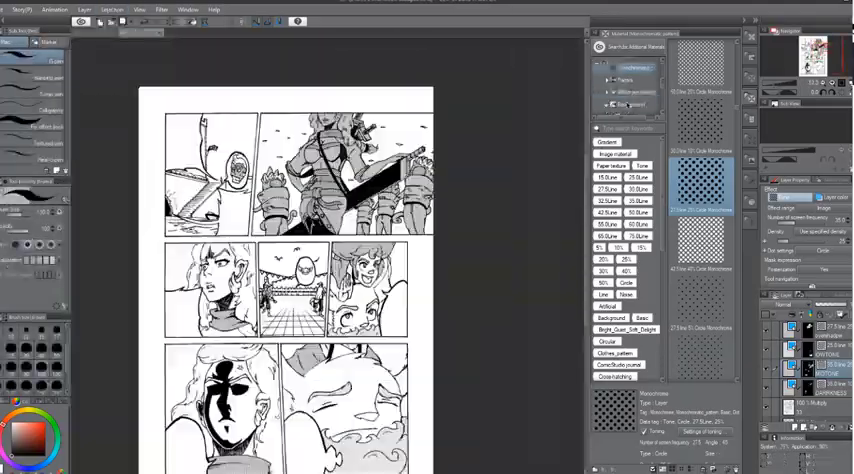
Place the Beta Flash 01 burst from Manga material onto the left middle panel.
left_click(630, 76)
scroll(700, 250, "down", 3)
scroll(700, 270, "down", 3)
scroll(701, 289, "down", 3)
scroll(700, 290, "down", 3)
scroll(702, 289, "down", 3)
scroll(705, 288, "down", 3)
scroll(712, 285, "down", 3)
left_click(705, 298)
scroll(250, 300, "up", 3)
scroll(250, 300, "up", 3)
scroll(250, 300, "up", 3)
scroll(224, 366, "down", 3)
scroll(224, 360, "down", 3)
scroll(223, 340, "up", 2)
scroll(222, 318, "up", 1)
key("w")
left_click(225, 320)
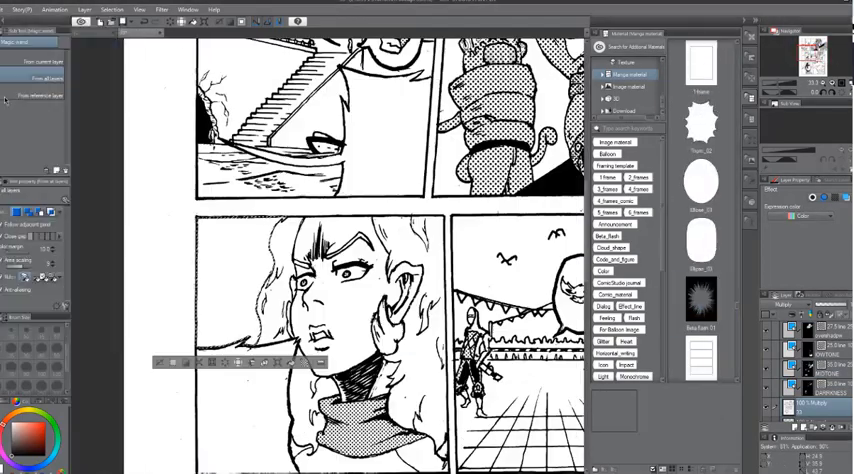
left_click_drag(705, 298, 330, 250)
scroll(330, 300, "down", 3)
scroll(335, 300, "up", 3)
scroll(700, 250, "down", 5)
Add Saturated line 14 speed lines to the middle row and erase the excess.
left_click_drag(700, 190, 420, 280)
scroll(420, 280, "down", 3)
scroll(420, 280, "up", 3)
scroll(420, 280, "up", 2)
left_click(84, 10)
key("Escape")
key("e")
scroll(190, 340, "up", 2)
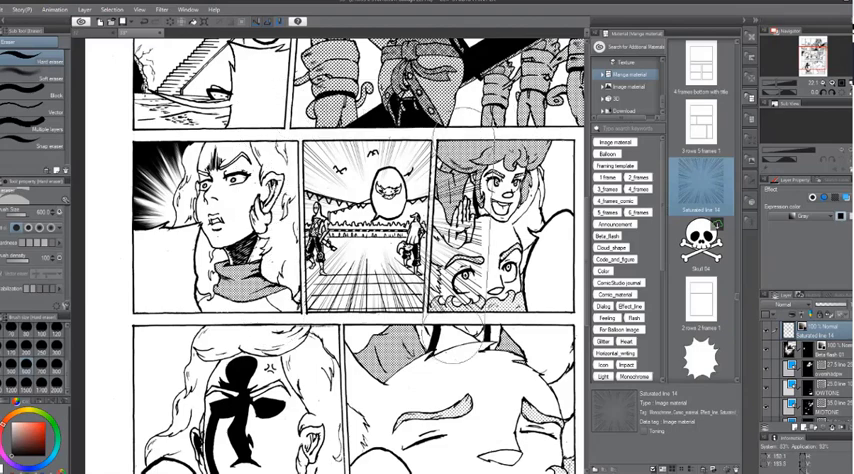
scroll(455, 345, "down", 3)
scroll(410, 396, "down", 2)
left_click(630, 86)
scroll(690, 262, "down", 3)
key("Down")
key("Down")
key("Down")
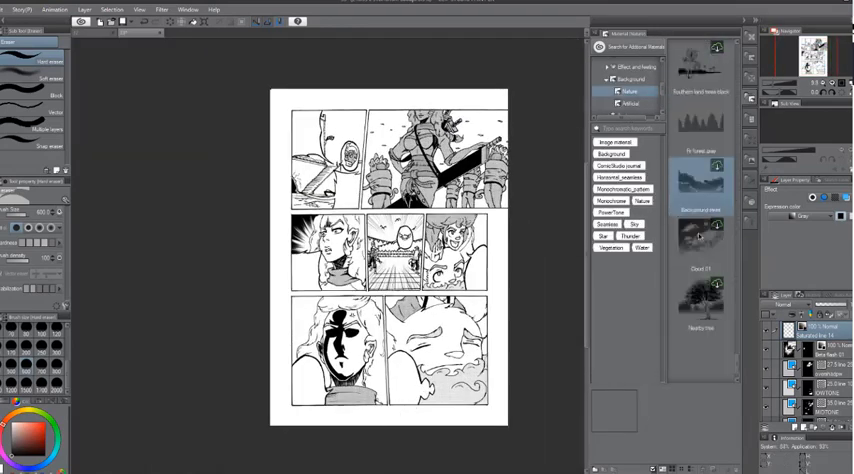
Try the Flash of light large effect from Effect and feeling materials, with a Levels adjustment.
key("Up")
key("Up")
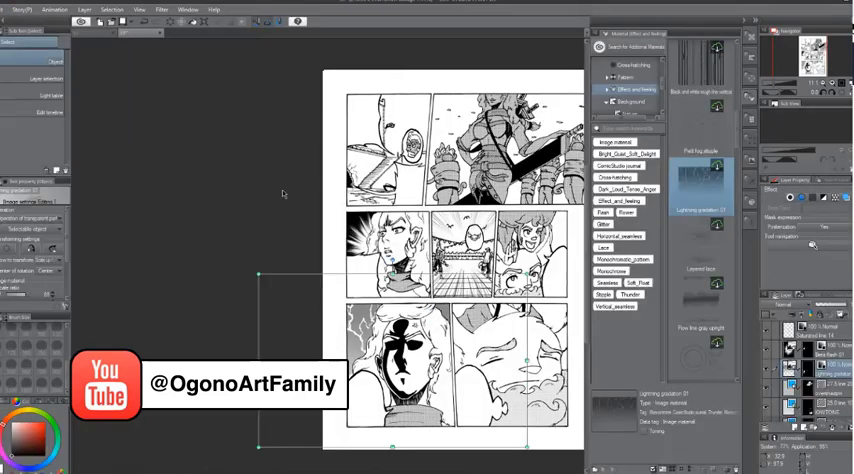
scroll(700, 200, "down", 3)
left_click(700, 245)
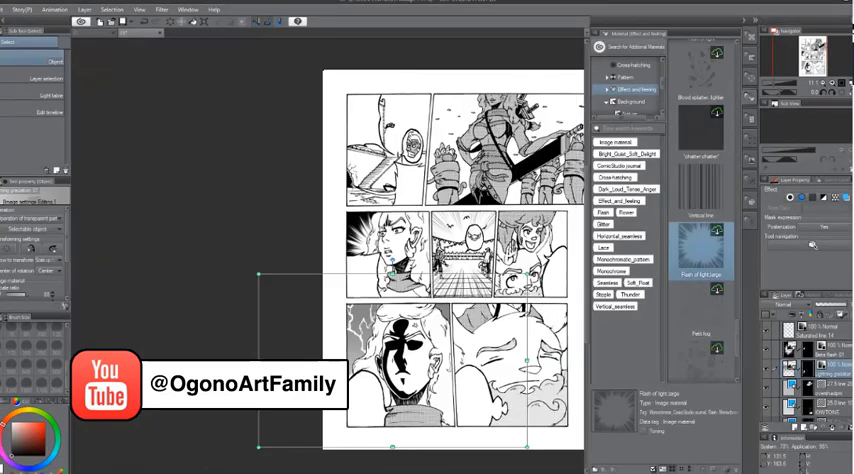
scroll(278, 291, "down", 1)
left_click(122, 89)
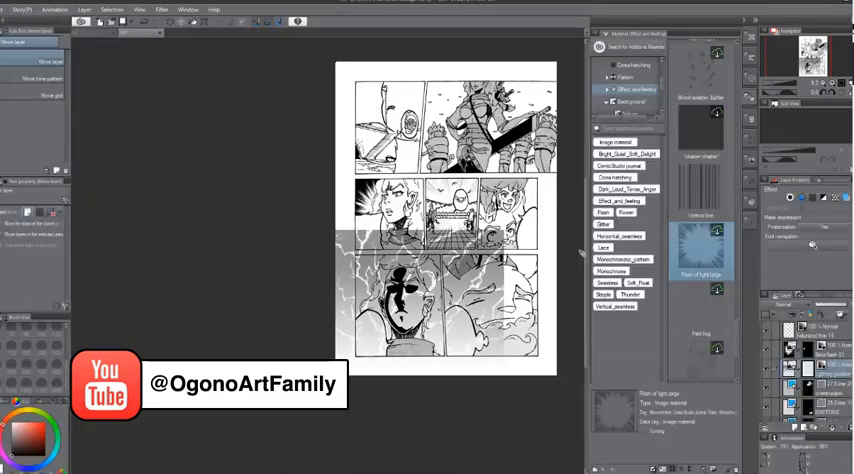
scroll(703, 300, "down", 5)
Place the Lightning white effect over the bottom panels and confirm the transform.
left_click(698, 205)
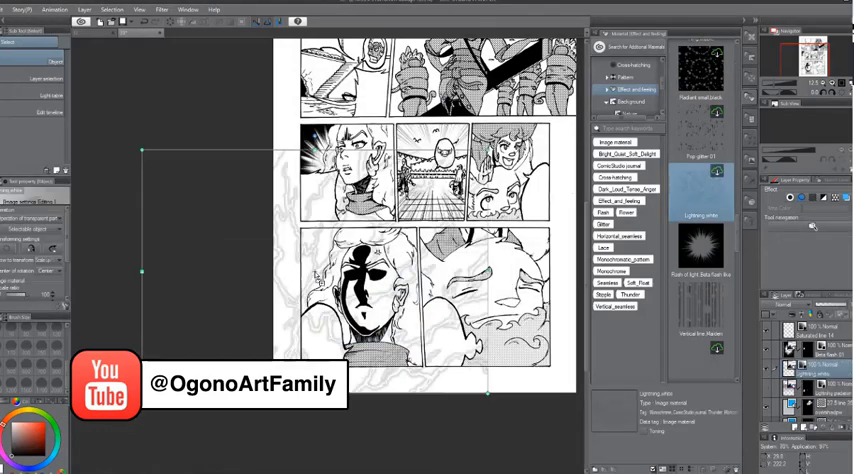
key("w")
left_click_drag(703, 195, 370, 325)
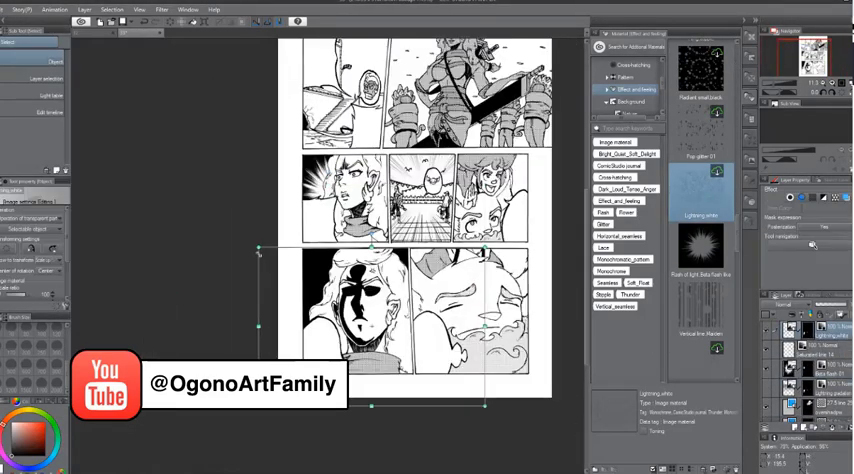
key("b")
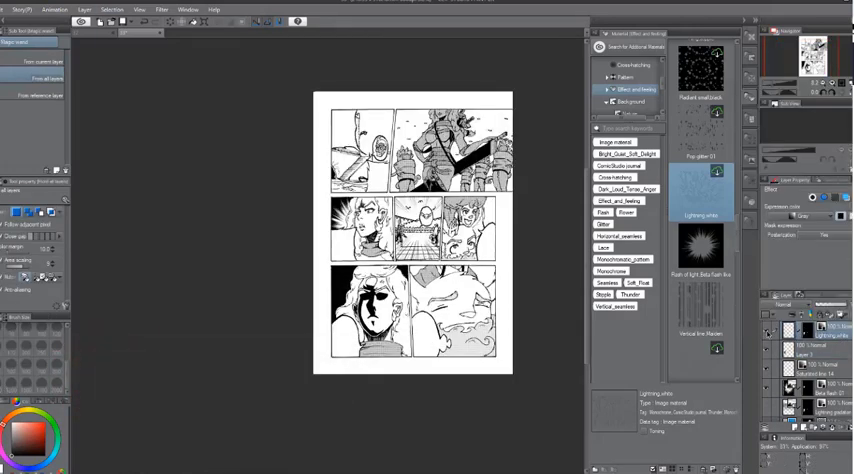
Move the Lightning gradation layer to the top with Lighten blending mode.
left_click(85, 9)
right_click(800, 330)
left_click(800, 300)
scroll(344, 306, "up", 2)
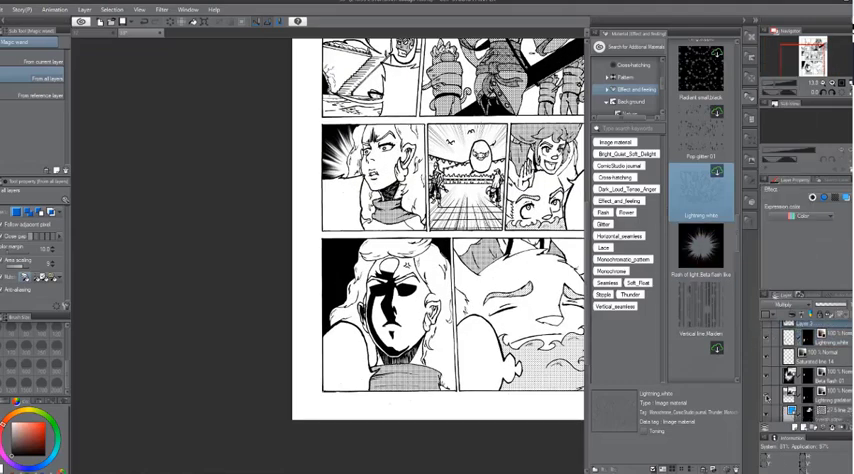
left_click_drag(800, 410, 800, 328)
left_click(790, 305)
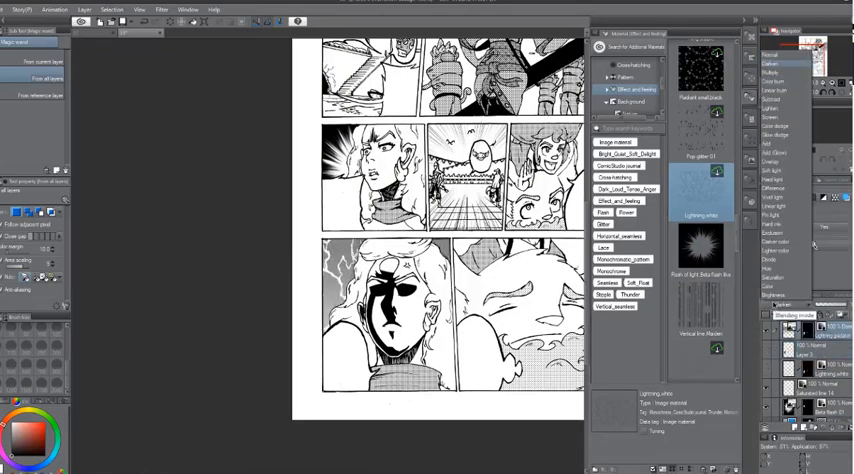
left_click(813, 246)
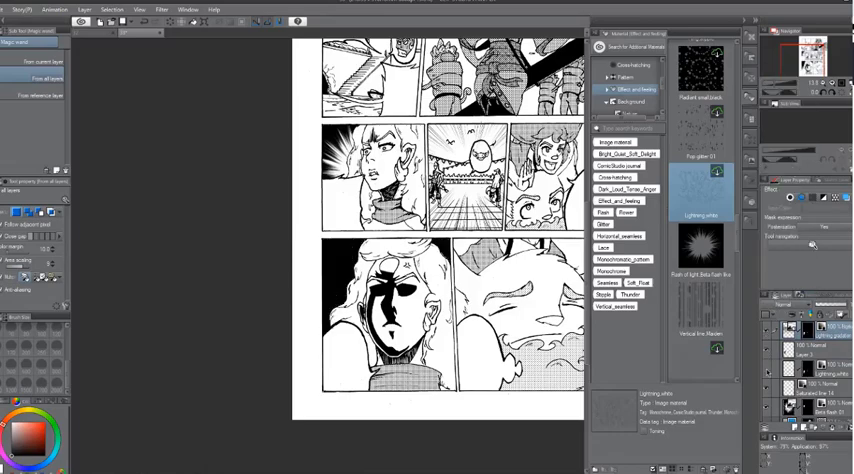
scroll(343, 275, "up", 3)
scroll(343, 275, "up", 1)
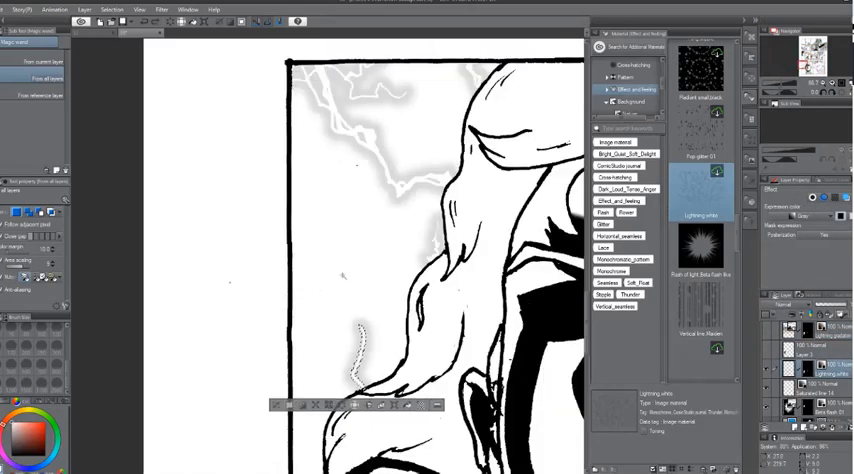
scroll(343, 275, "down", 1)
scroll(343, 275, "down", 1)
scroll(343, 275, "down", 1)
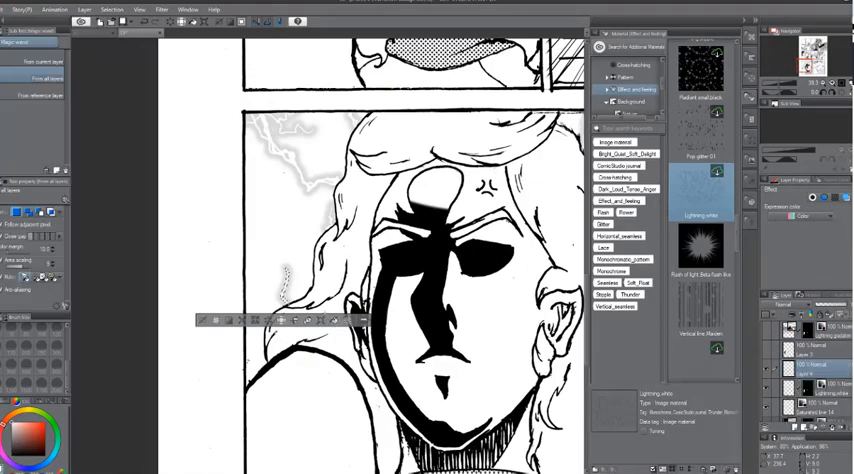
scroll(335, 130, "up", 2)
scroll(335, 130, "down", 1)
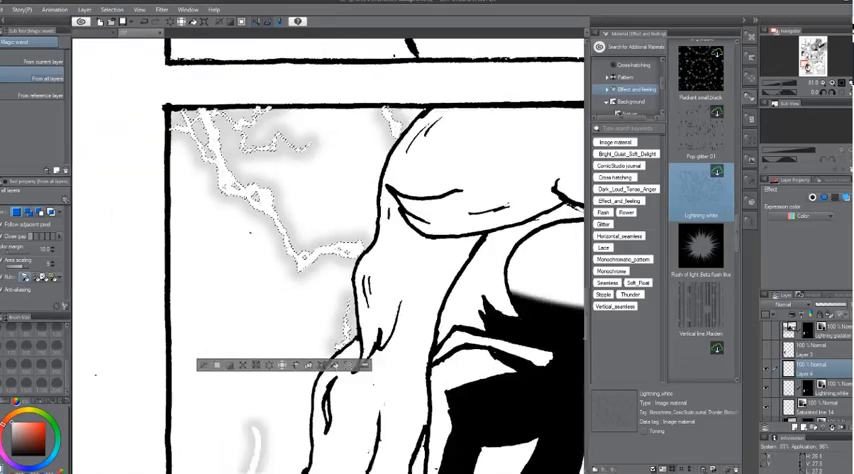
scroll(343, 250, "down", 1)
scroll(343, 250, "up", 1)
scroll(343, 250, "down", 2)
scroll(343, 250, "up", 2)
scroll(343, 250, "down", 1)
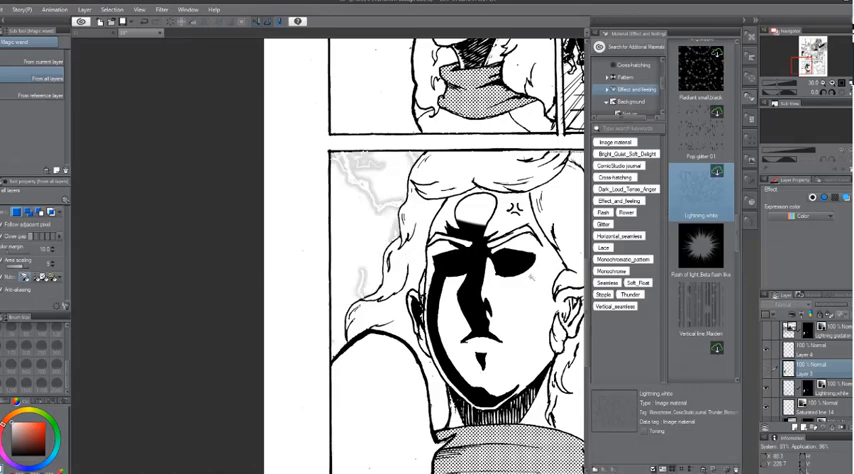
scroll(390, 300, "down", 1)
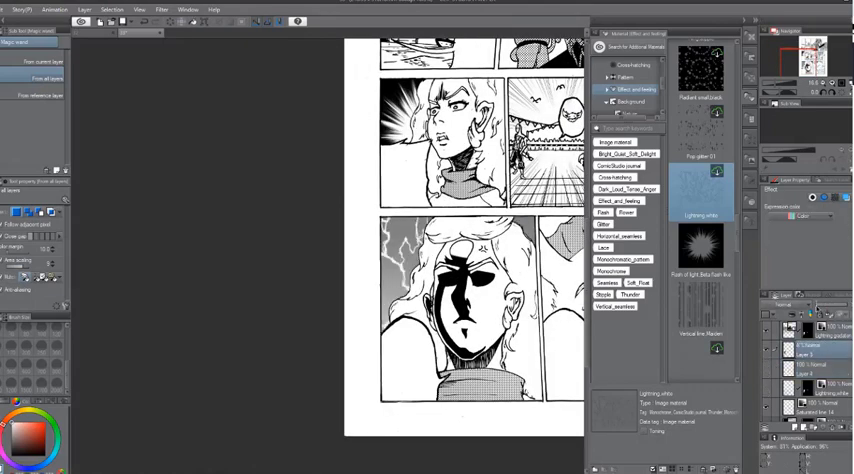
scroll(700, 250, "down", 3)
scroll(700, 250, "down", 3)
scroll(695, 305, "down", 3)
scroll(695, 305, "down", 3)
left_click(625, 47)
scroll(392, 321, "down", 3)
scroll(392, 321, "down", 3)
scroll(392, 321, "down", 3)
scroll(392, 321, "down", 3)
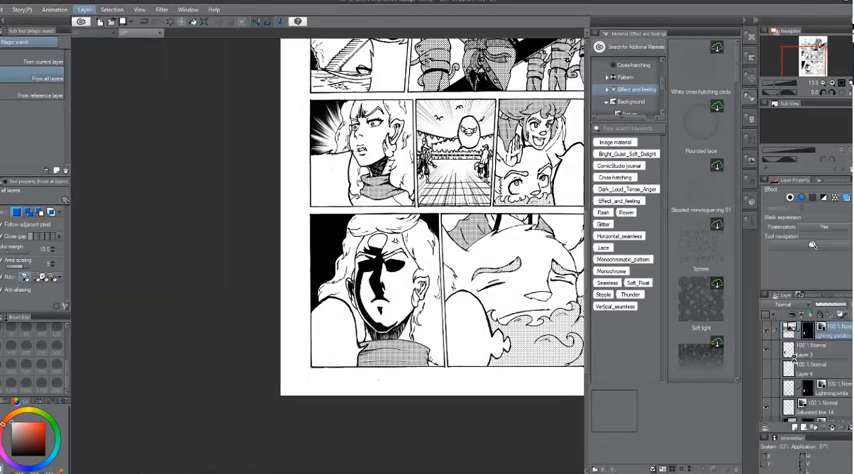
Put Layer 3 at the top of the stack with Add blending for the glow.
left_click_drag(776, 352, 790, 328)
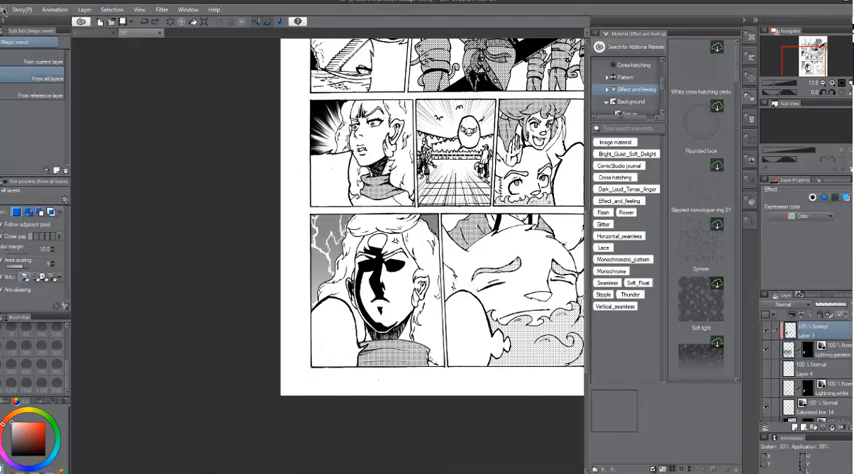
left_click(800, 304)
left_click(785, 186)
left_click_drag(817, 356, 800, 330)
key("b")
scroll(335, 276, "up", 2)
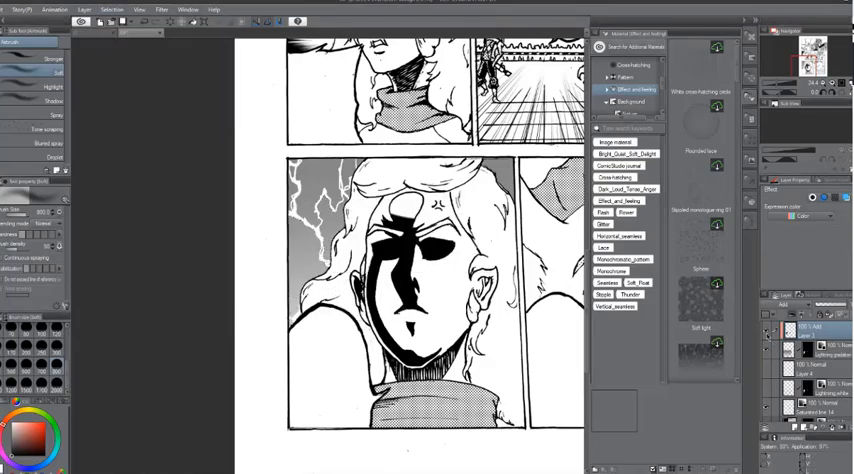
key("w")
scroll(308, 275, "up", 3)
scroll(308, 275, "up", 2)
scroll(308, 275, "down", 2)
scroll(428, 110, "up", 1)
scroll(428, 110, "down", 3)
scroll(428, 110, "up", 4)
scroll(428, 110, "down", 2)
scroll(470, 225, "down", 3)
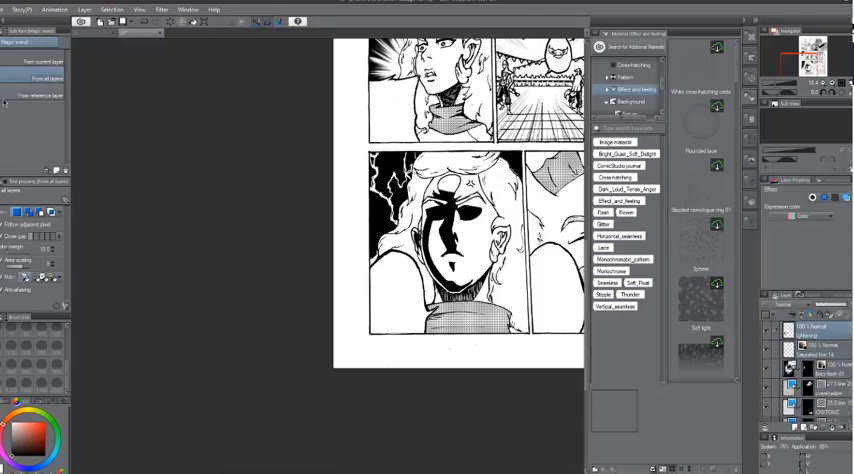